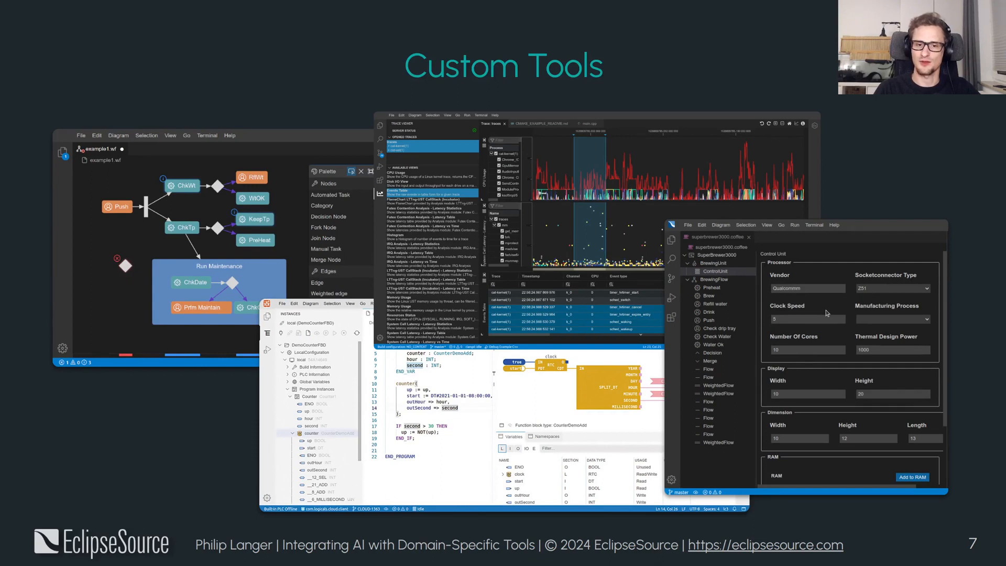
{"action": "key", "text": "Right"}
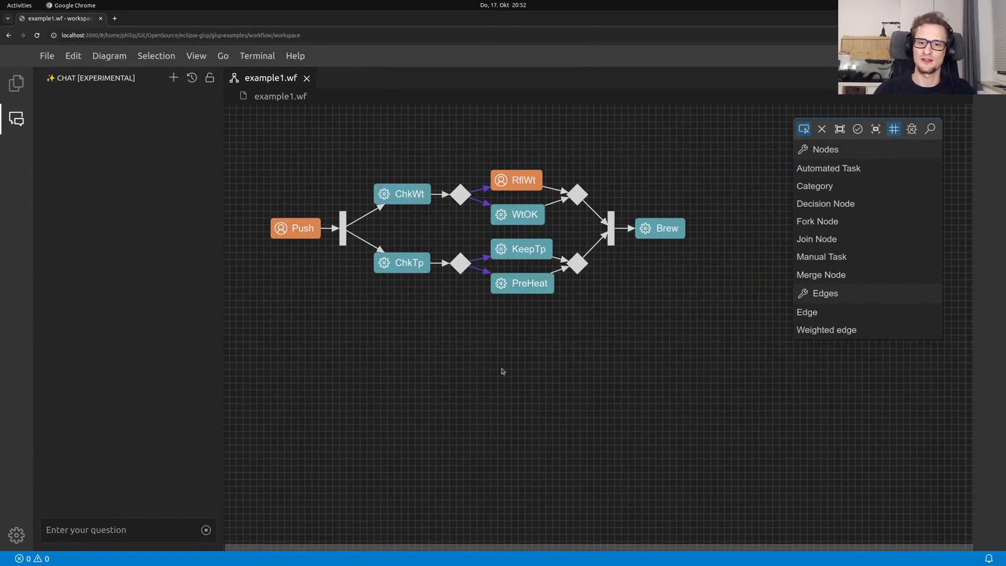
{"action": "left_click", "coordinate": [1005, 321]}
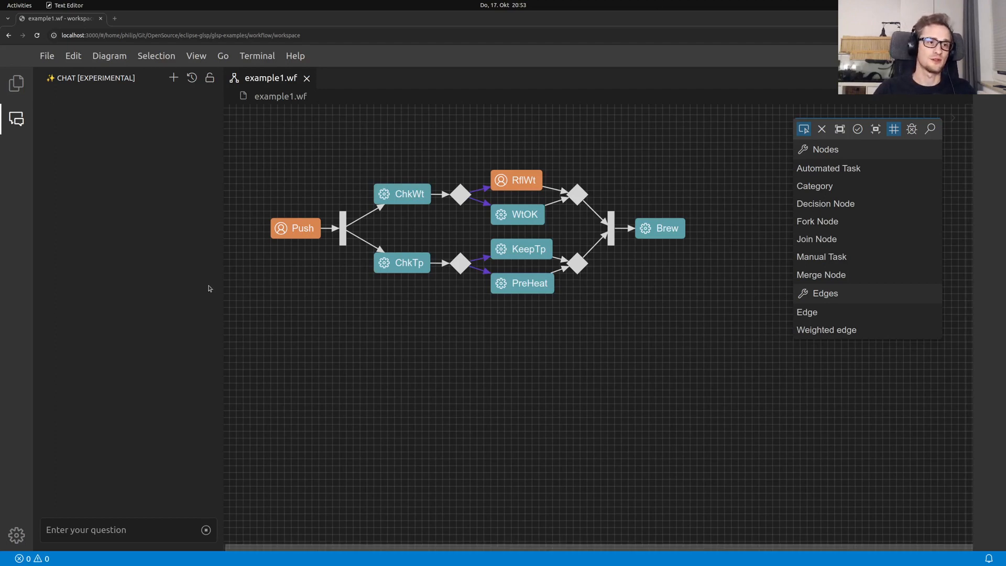
{"action": "left_click", "coordinate": [75, 529]}
{"action": "type", "text": "@Workflow How many tasks are executed at maximum in parallel?"}
{"action": "key", "text": "Return"}
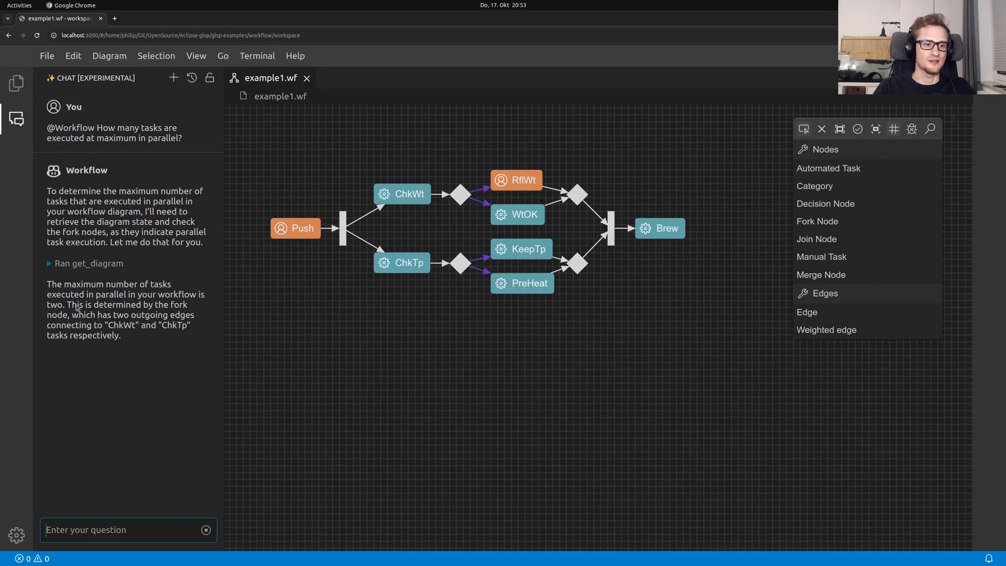
{"action": "left_click_drag", "start_coordinate": [68, 307], "coordinate": [124, 325]}
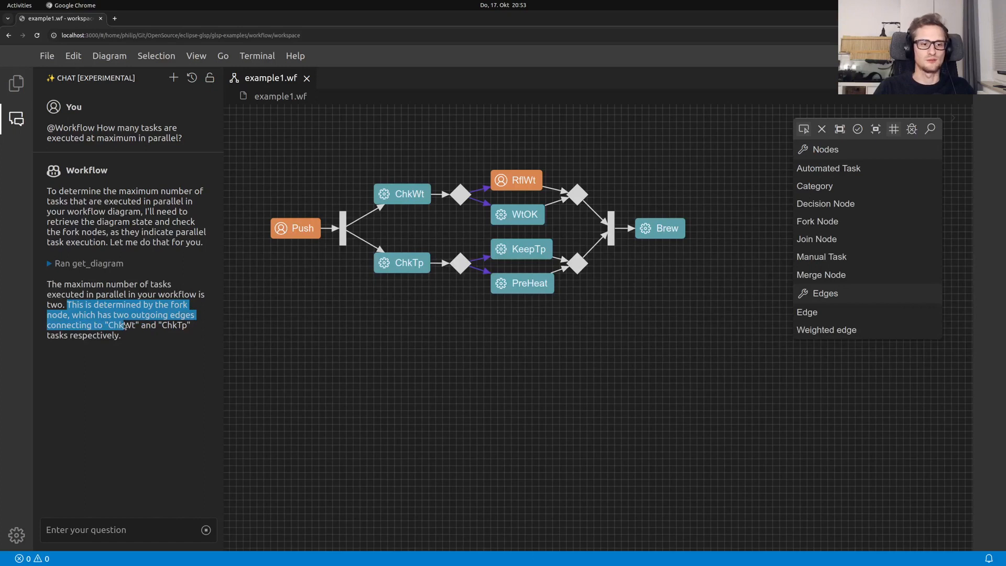
{"action": "double_click", "coordinate": [168, 326]}
{"action": "left_click", "coordinate": [385, 200]}
{"action": "left_click", "coordinate": [381, 266]}
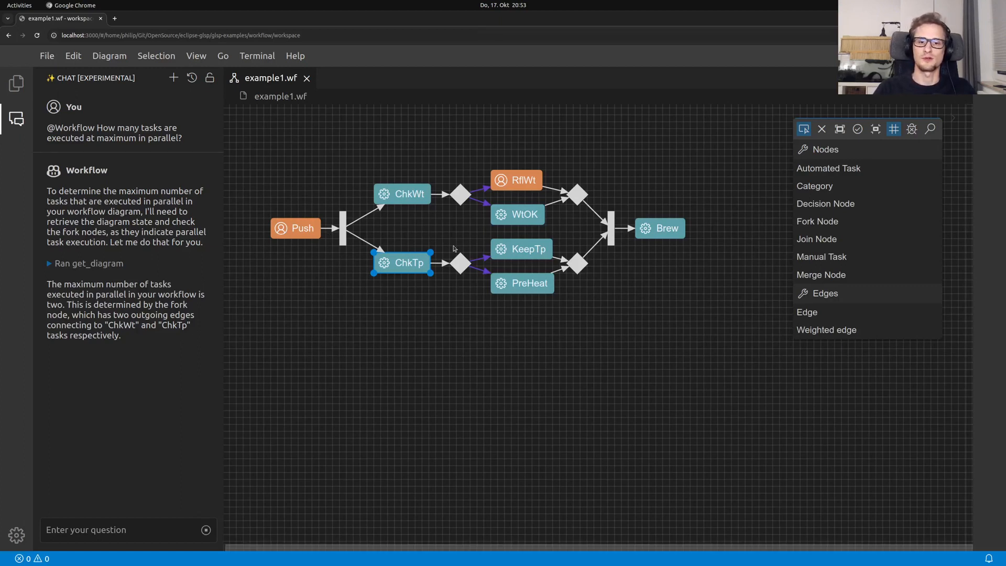
{"action": "left_click", "coordinate": [174, 78]}
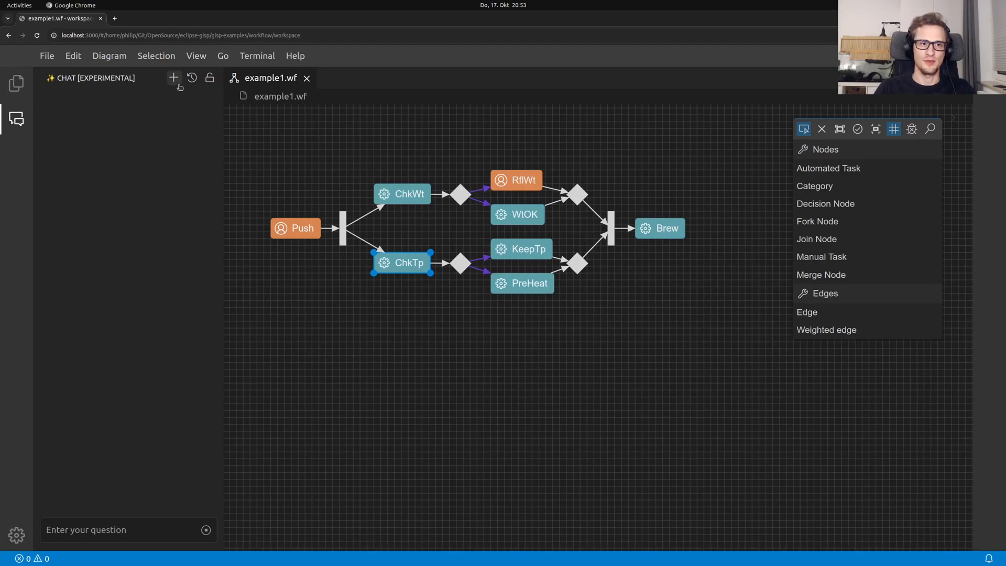
{"action": "left_click", "coordinate": [556, 382]}
{"action": "left_click_drag", "start_coordinate": [565, 380], "coordinate": [520, 357]}
{"action": "key", "text": "alt+Tab"}
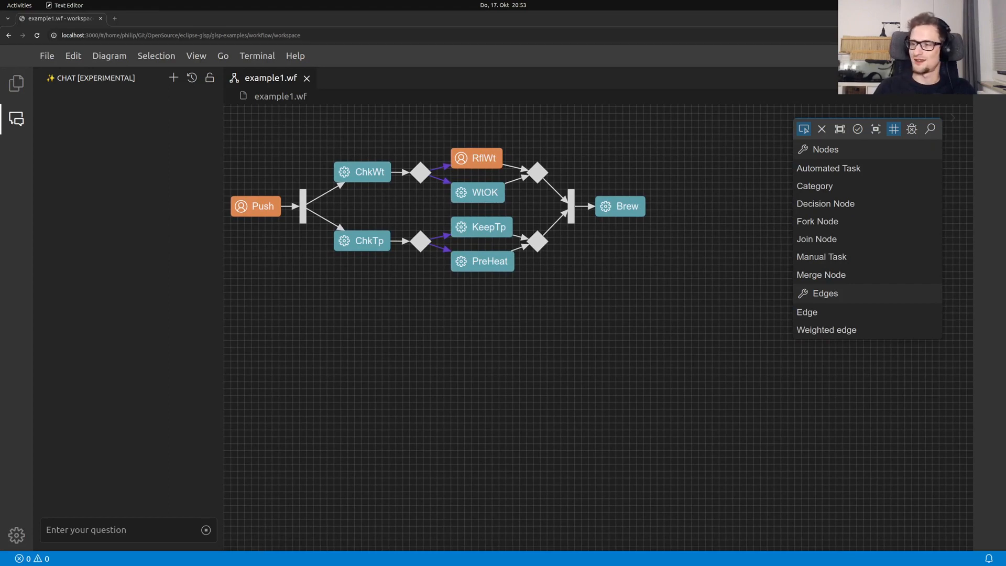
{"action": "left_click", "coordinate": [152, 526]}
{"action": "type", "text": "@Workflow Create two reasonable next tasks after brew to model serving the coffee."}
{"action": "key", "text": "Return"}
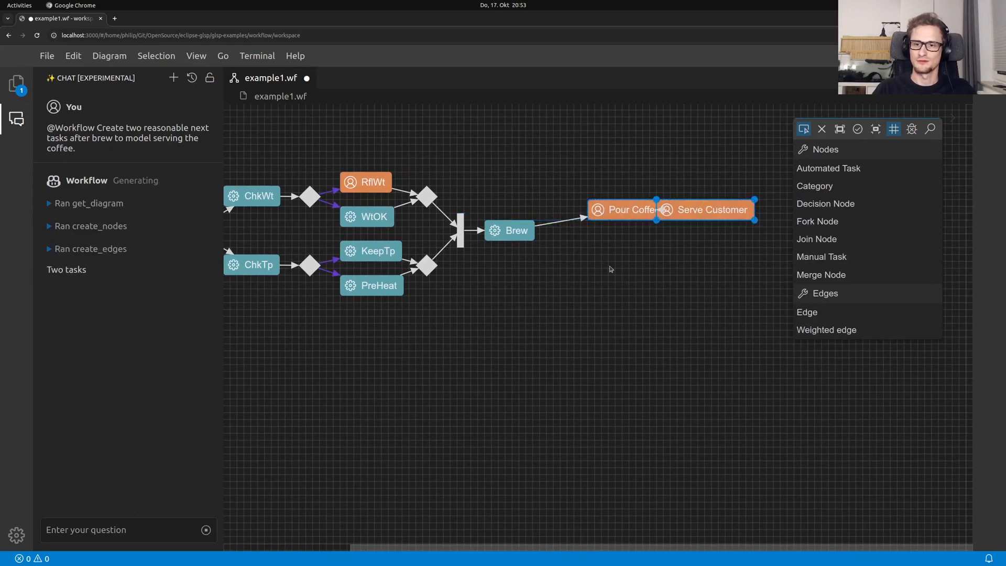
Move the Pour Coffee task up and to the left, clear of the Serve Customer task
{"action": "left_click", "coordinate": [627, 211]}
{"action": "left_click_drag", "start_coordinate": [627, 210], "coordinate": [572, 192]}
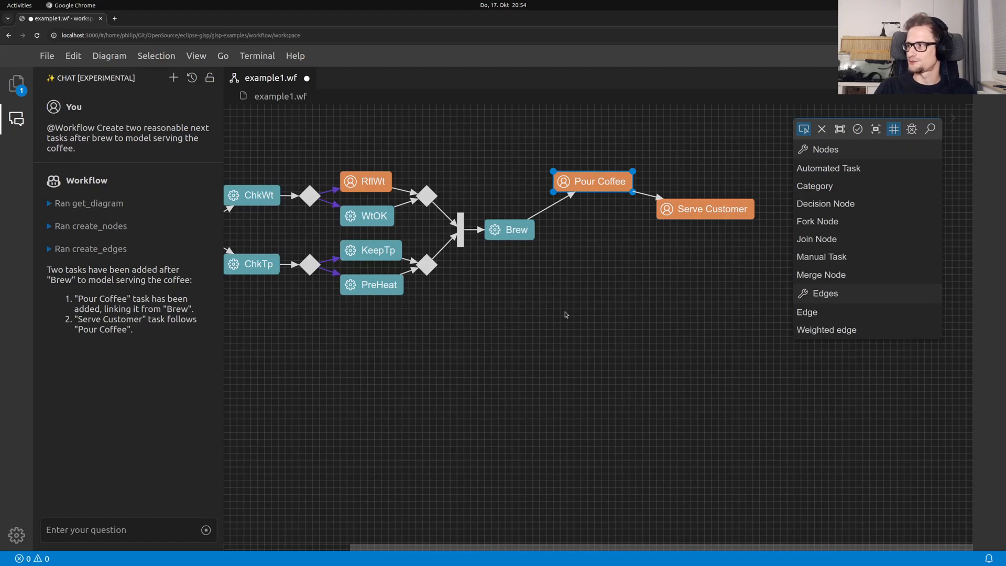
Start a new, empty chat with the AI assistant
{"action": "key", "text": "alt+Tab"}
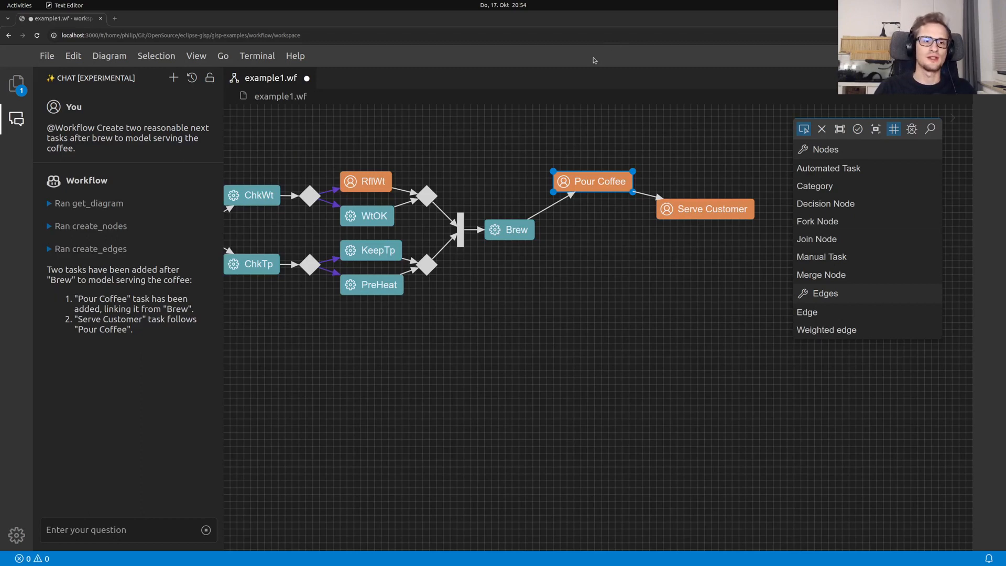
{"action": "left_click", "coordinate": [173, 78]}
{"action": "left_click", "coordinate": [85, 531]}
{"action": "key", "text": "ctrl+v"}
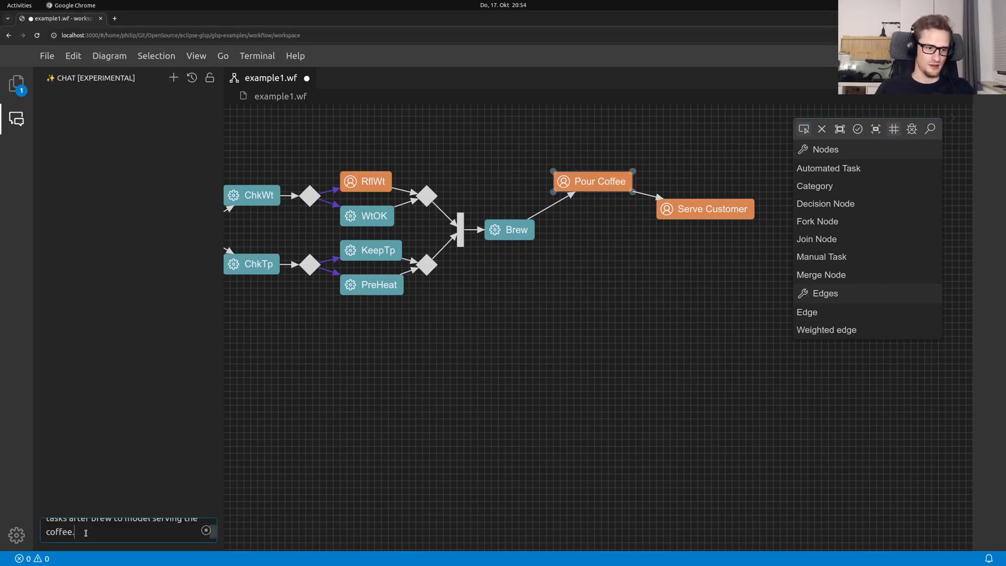
{"action": "key", "text": "ctrl+a"}
{"action": "key", "text": "BackSpace"}
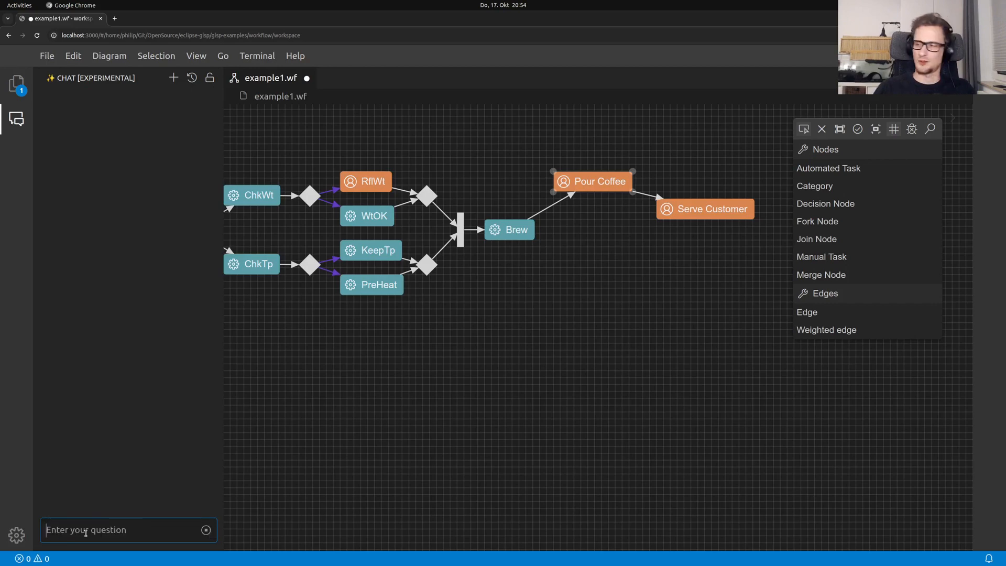
{"action": "key", "text": "alt+Tab"}
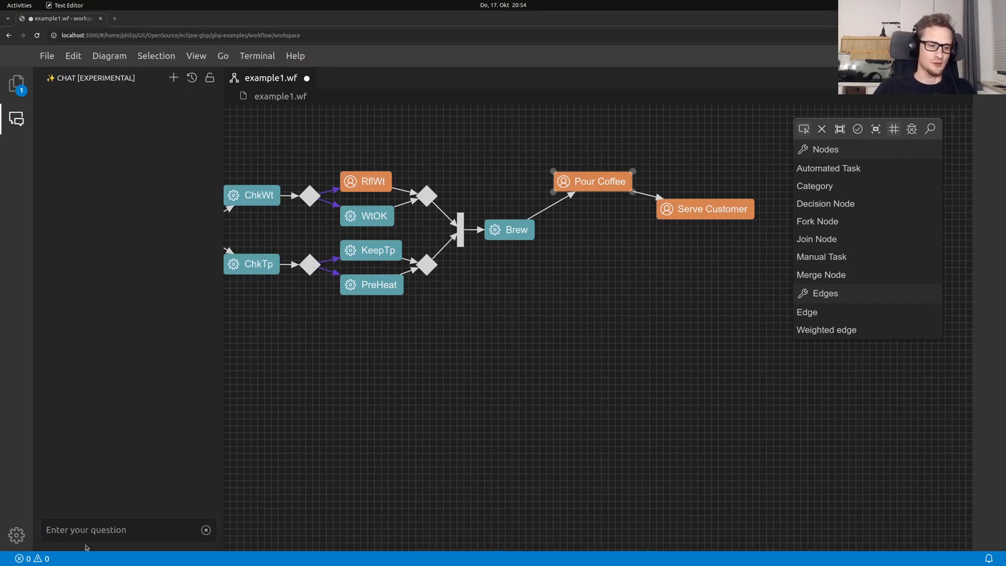
{"action": "left_click", "coordinate": [96, 530]}
{"action": "type", "text": "@Workflow What does Tp and Wt mean in this diagram?"}
{"action": "key", "text": "Return"}
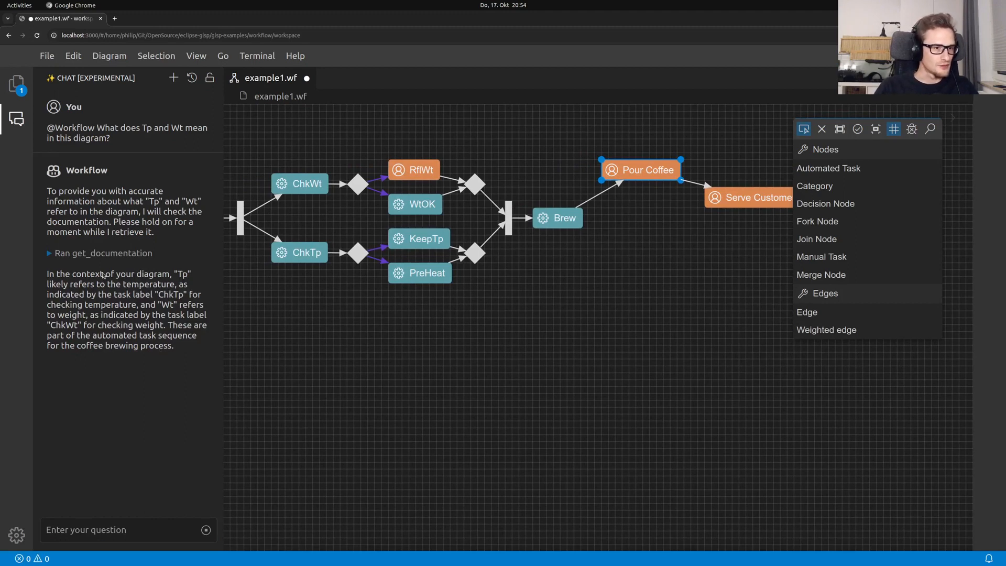
{"action": "left_click", "coordinate": [178, 277]}
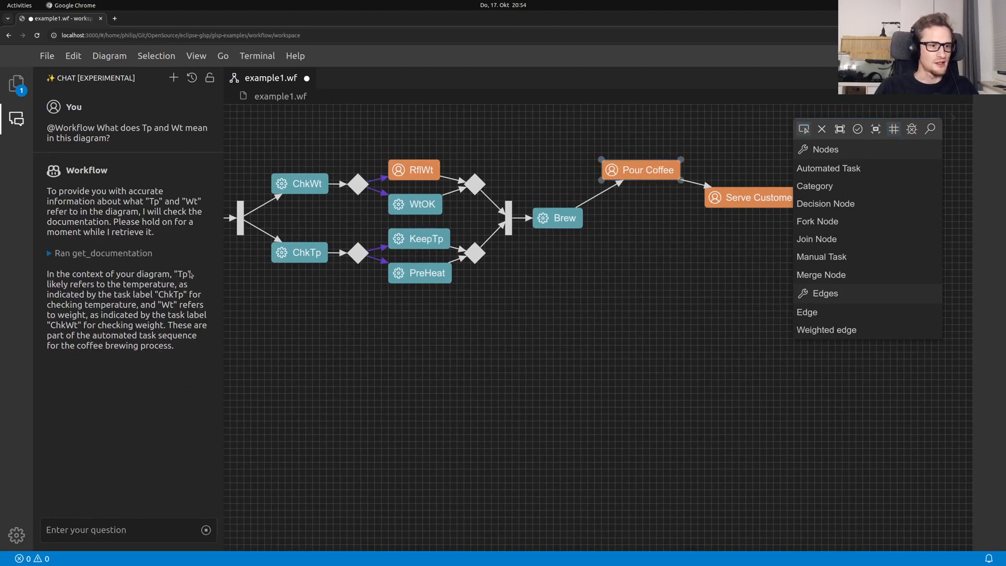
{"action": "left_click_drag", "start_coordinate": [126, 284], "coordinate": [174, 305]}
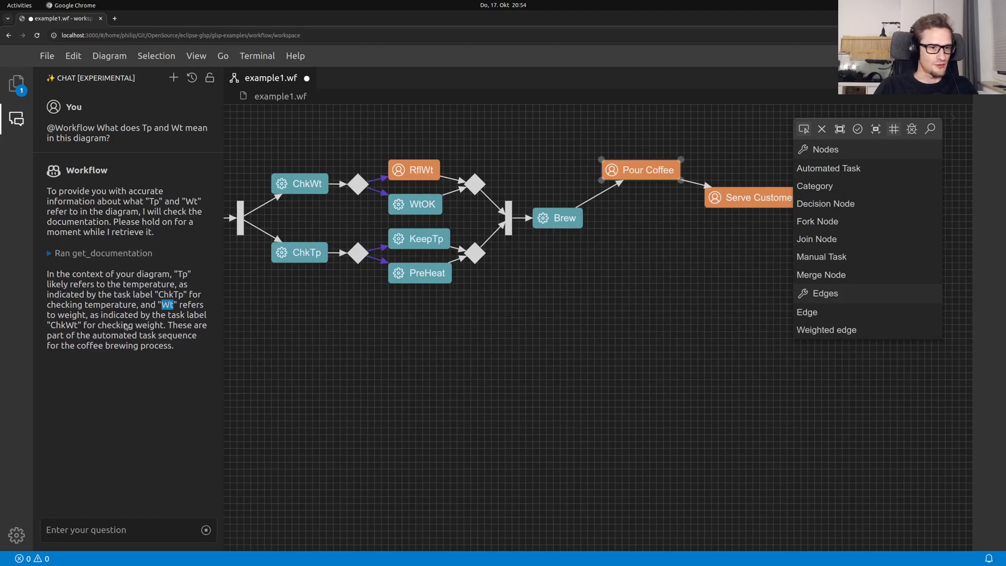
{"action": "left_click_drag", "start_coordinate": [124, 325], "coordinate": [158, 325]}
{"action": "left_click", "coordinate": [155, 351]}
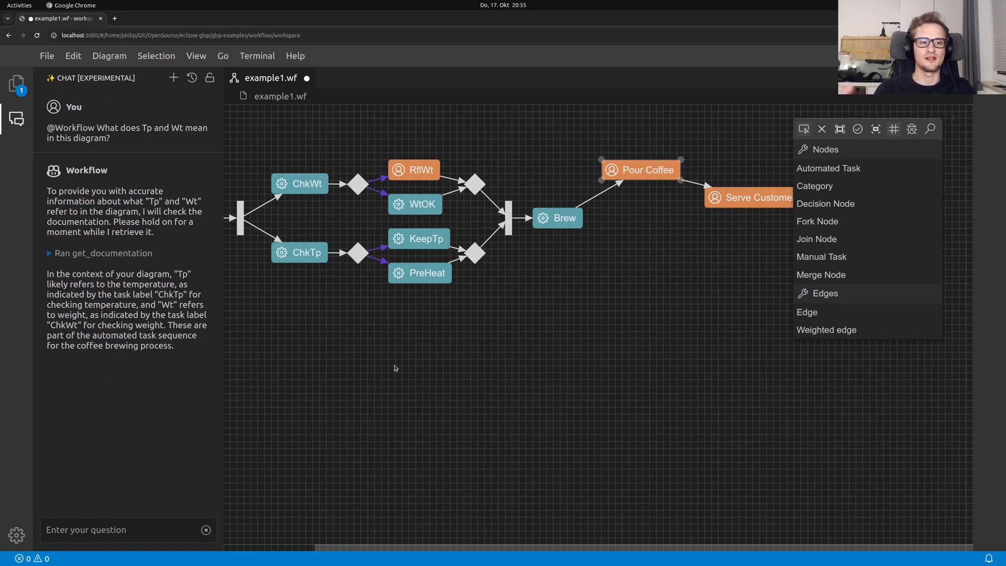
{"action": "key", "text": "alt+Tab"}
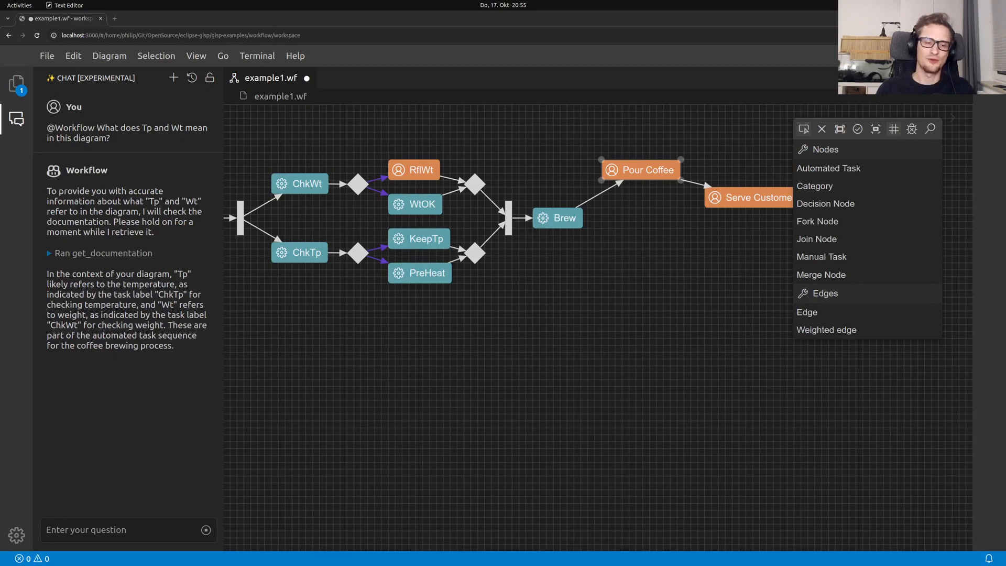
{"action": "left_click", "coordinate": [174, 77]}
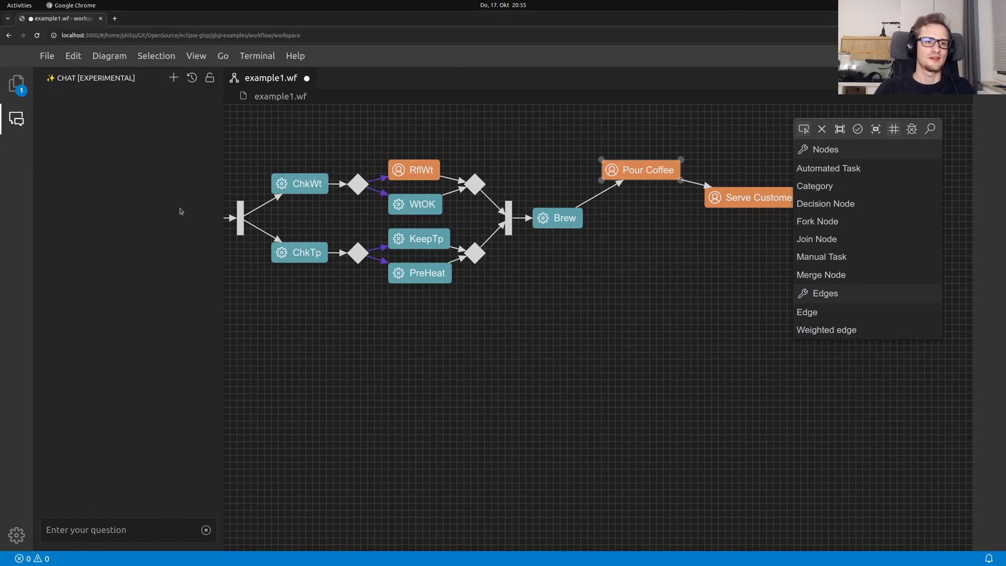
{"action": "left_click", "coordinate": [87, 529]}
{"action": "key", "text": "ctrl+v"}
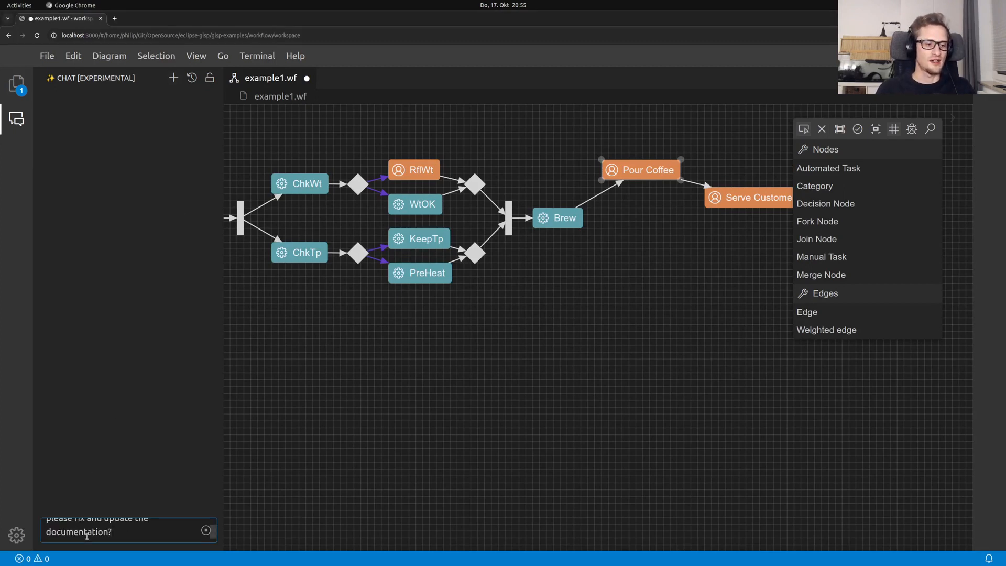
{"action": "key", "text": "Return"}
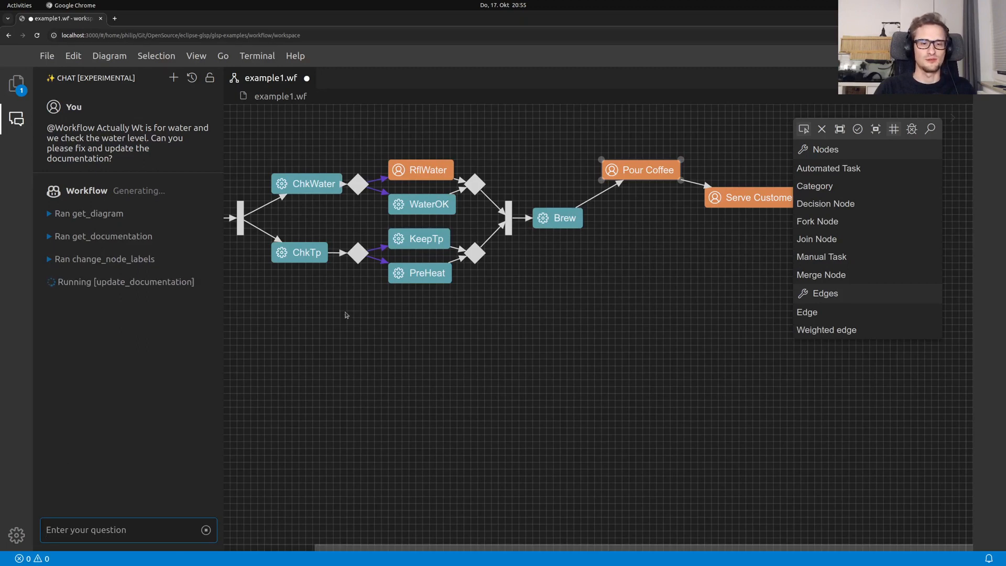
{"action": "left_click_drag", "start_coordinate": [381, 335], "coordinate": [485, 348]}
{"action": "left_click_drag", "start_coordinate": [412, 198], "coordinate": [384, 184]}
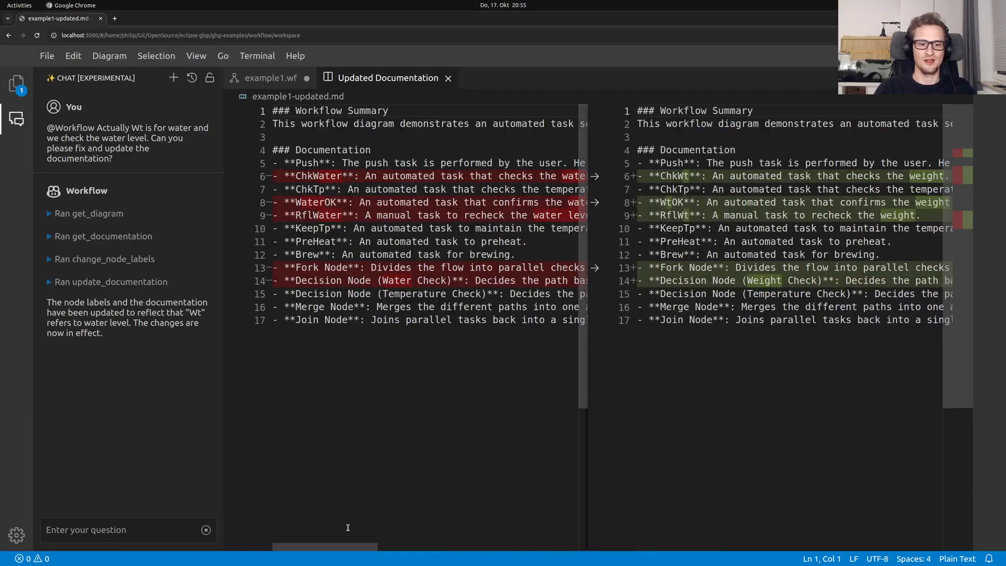
Accept the updated water wording for lines 6, 8–9 and 13–14 in the documentation comparison
{"action": "scroll", "coordinate": [419, 315], "scroll_direction": "right", "scroll_amount": 5}
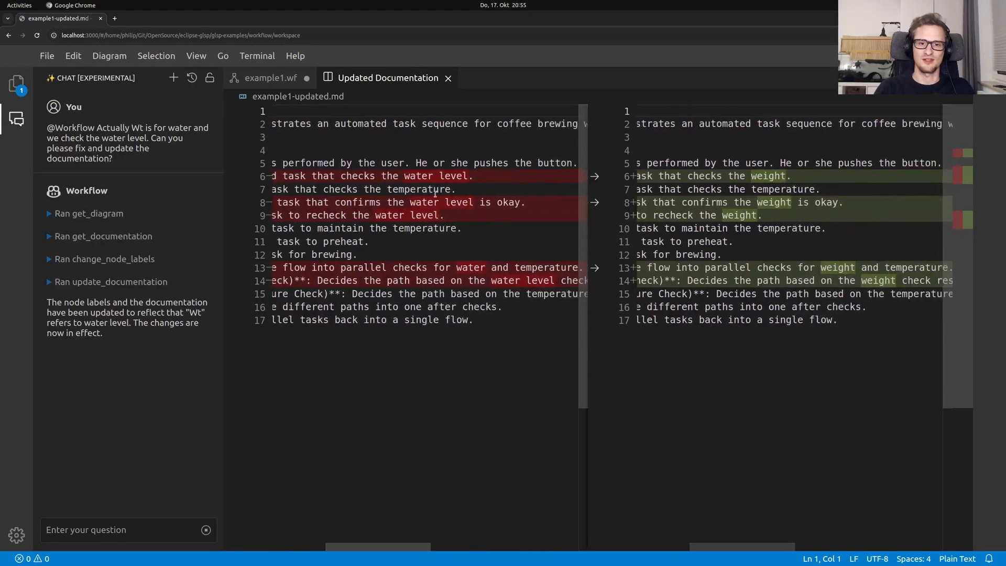
{"action": "left_click", "coordinate": [596, 177]}
{"action": "left_click", "coordinate": [596, 203]}
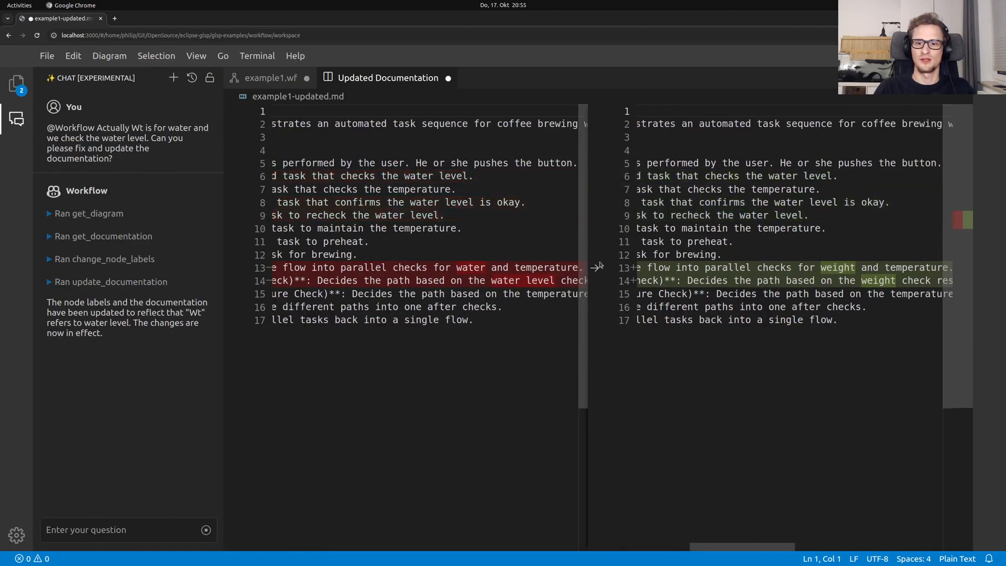
{"action": "left_click", "coordinate": [596, 267]}
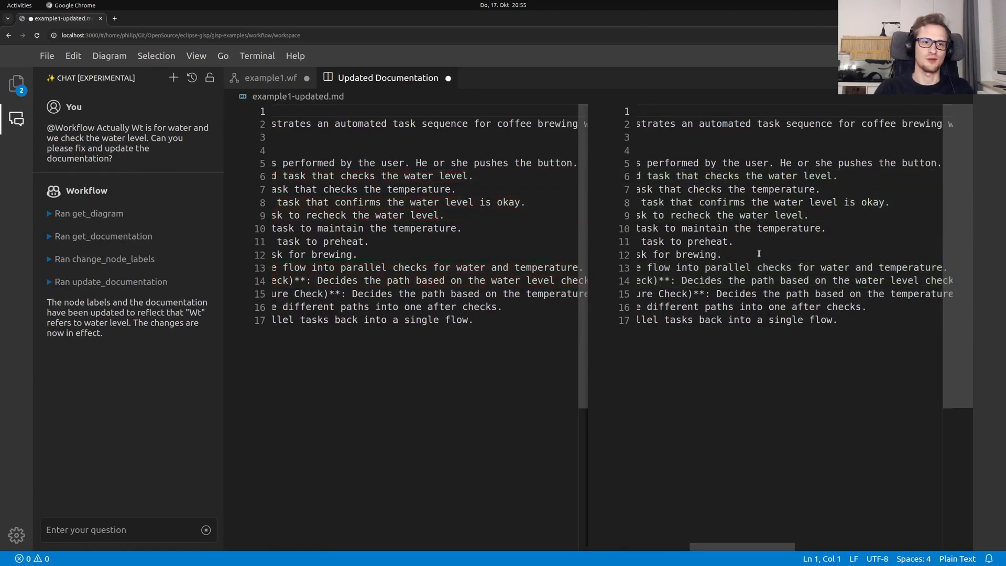